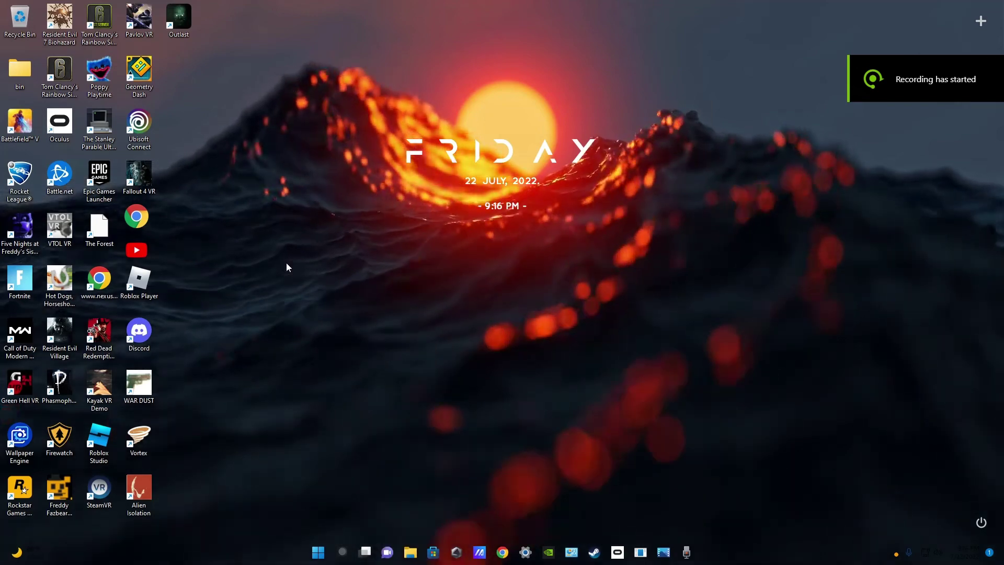
Step: Open a new Google Chrome window showing a blank New Tab page
drag(309, 64, 698, 309)
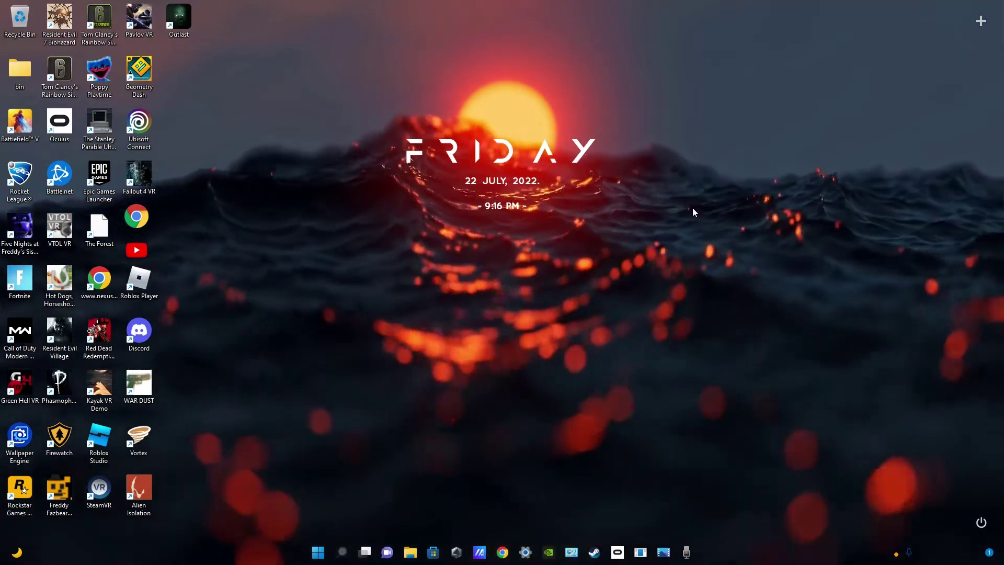
drag(360, 117, 667, 218)
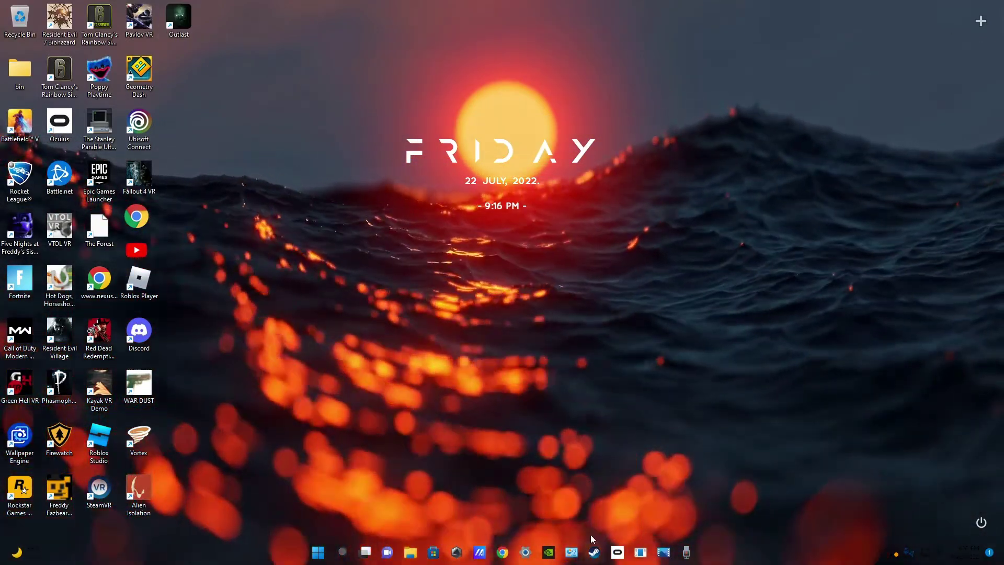
click(502, 552)
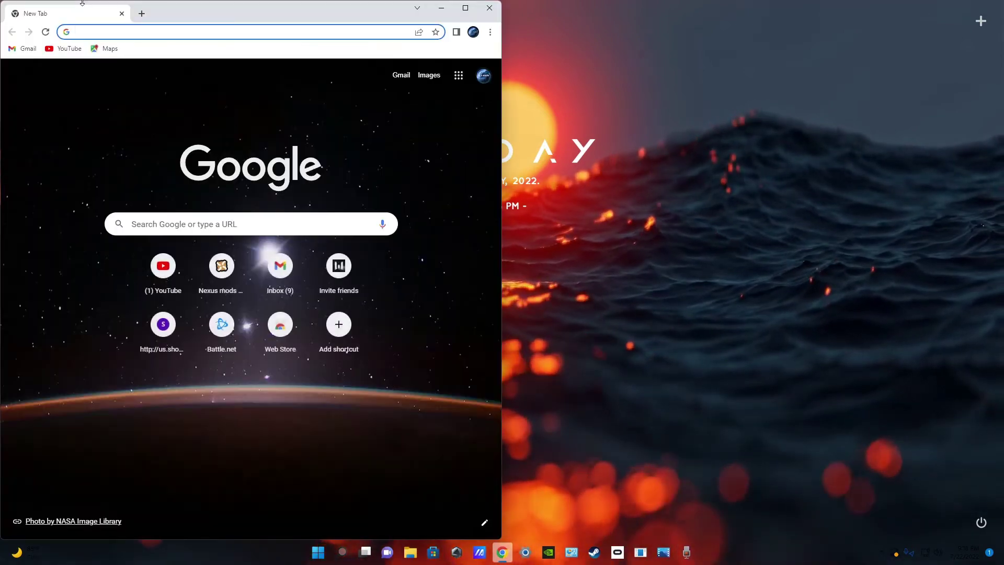
Step: Maximize Chrome and search 'praydog' to reach the REFramework GitHub releases page
drag(164, 12, 308, 157)
double_click(307, 157)
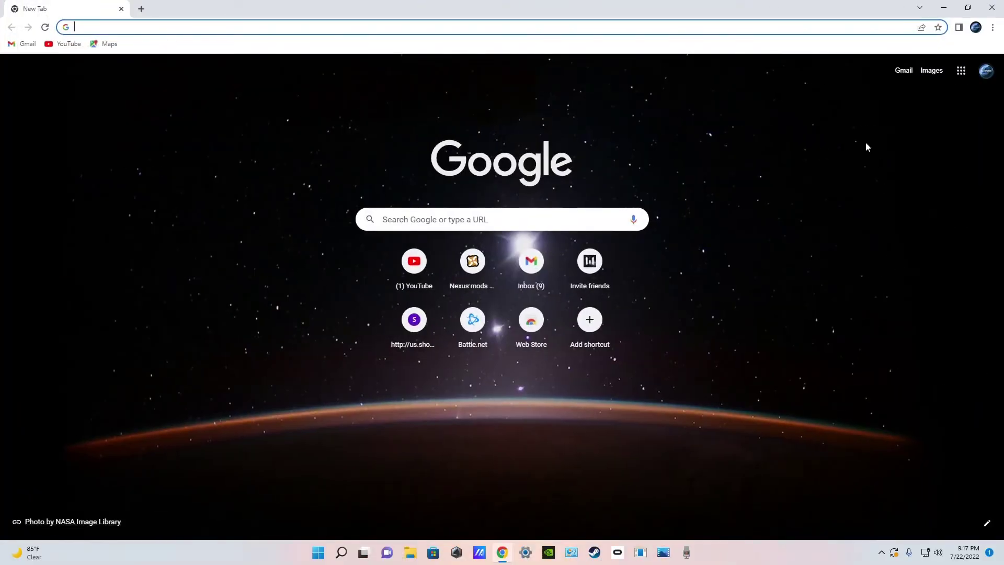
drag(683, 14, 610, 209)
double_click(610, 209)
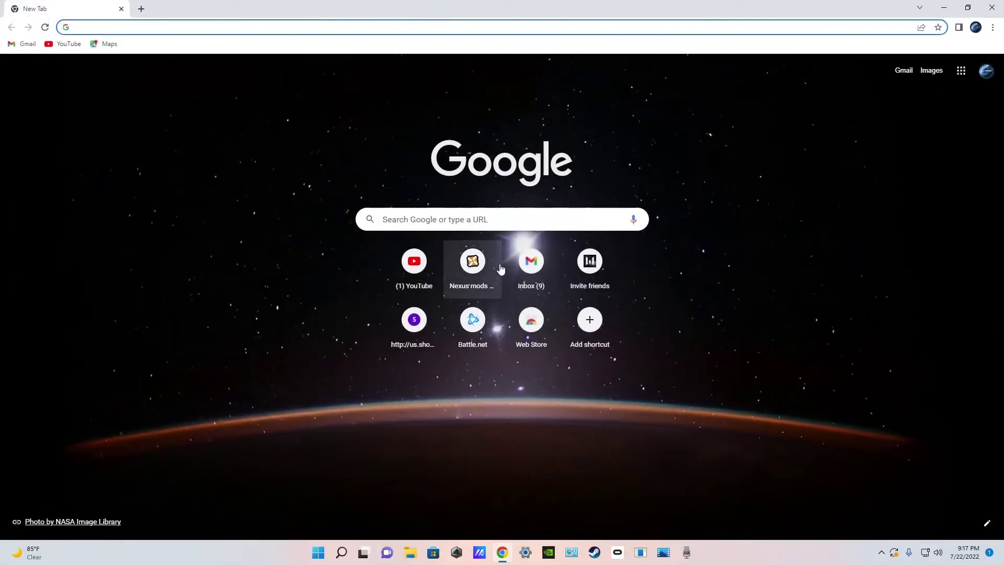
text(pra)
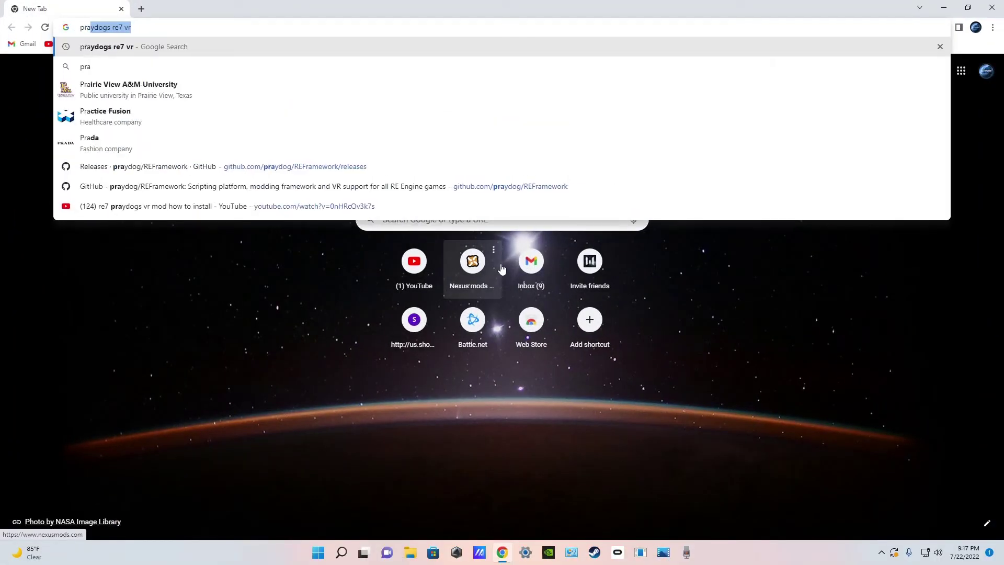
text(ydog)
key(Return)
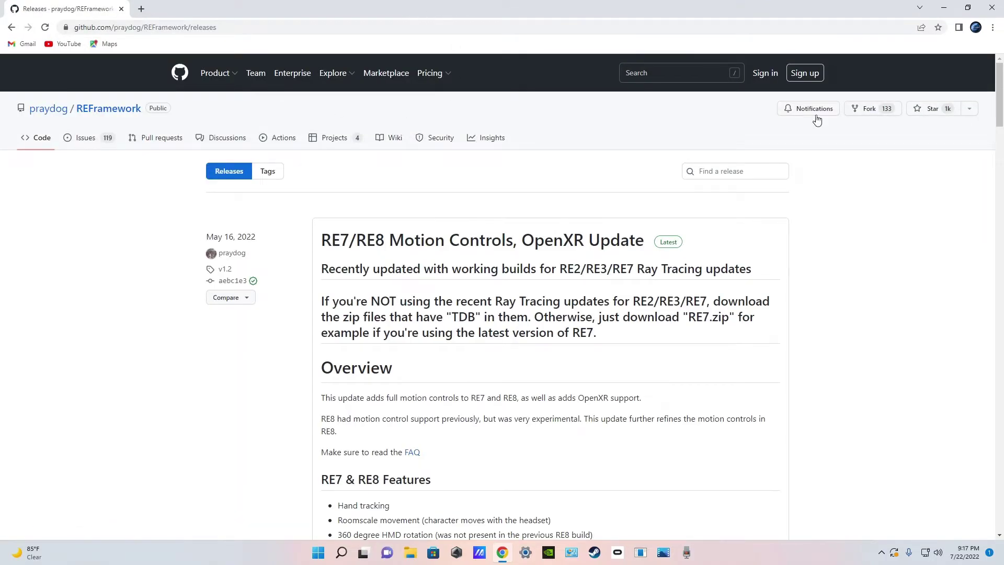
Step: Scroll down the REFramework release page to the Assets list containing RE7.zip
scroll(430, 251, down, 14)
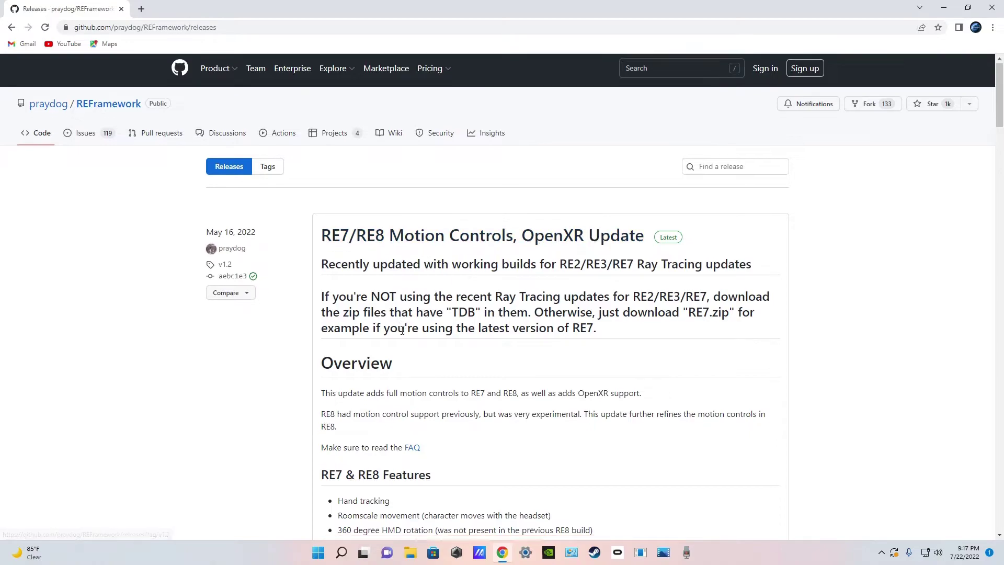
scroll(439, 329, down, 10)
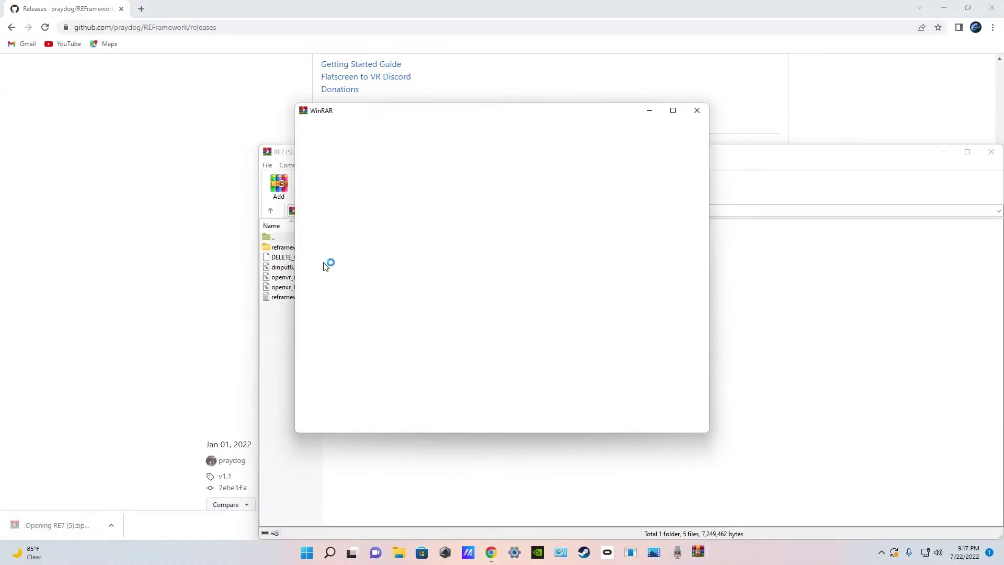
Step: Dismiss WinRAR's trial notice, close Chrome, dock the RE7 (5).zip archive right, and launch Steam
click(697, 111)
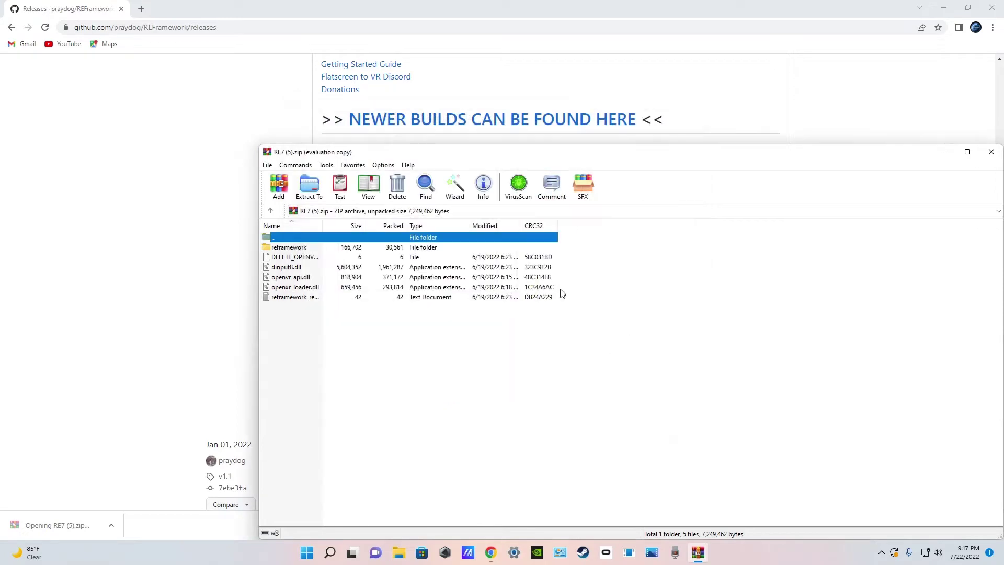
drag(569, 158, 478, 73)
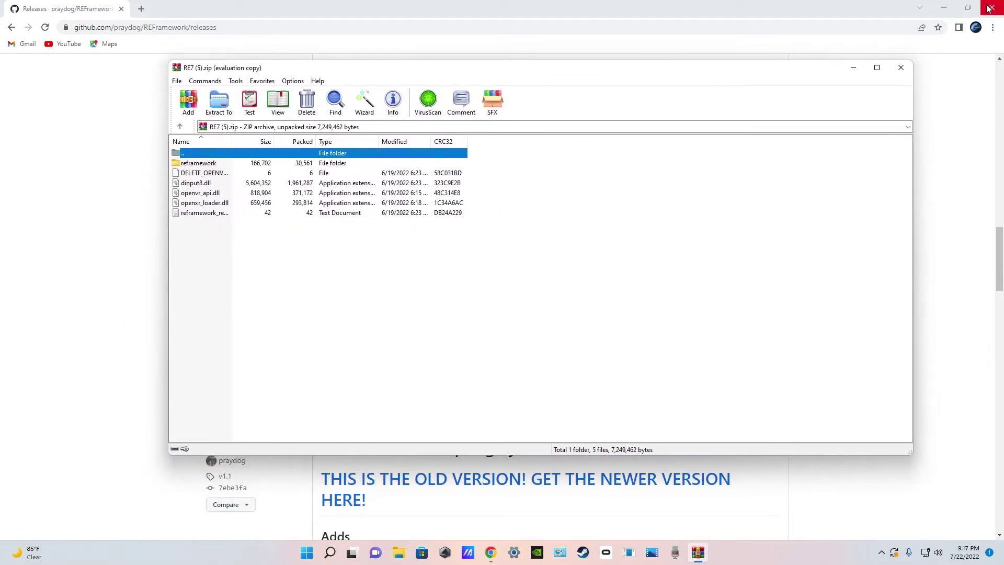
click(989, 8)
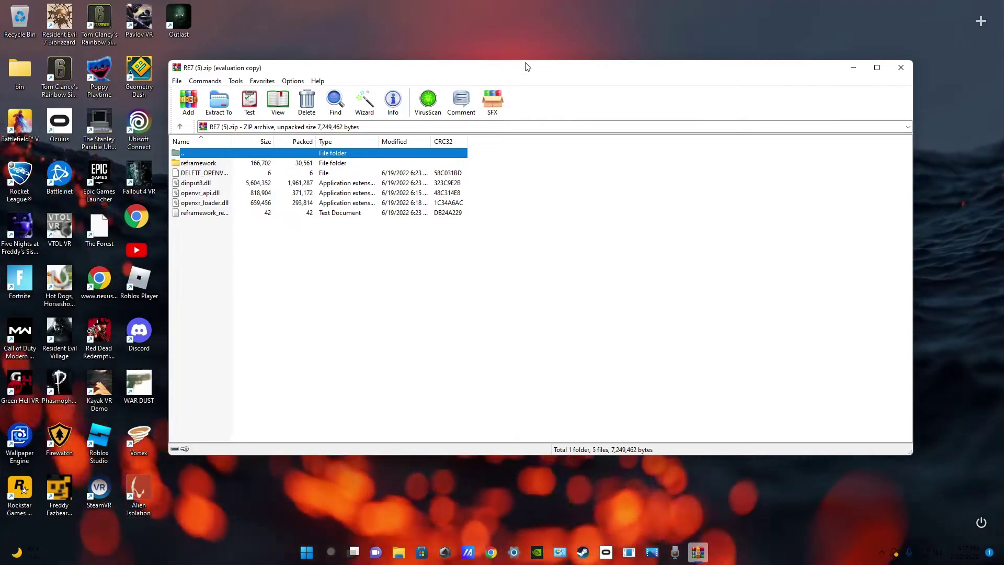
drag(527, 66, 1001, 68)
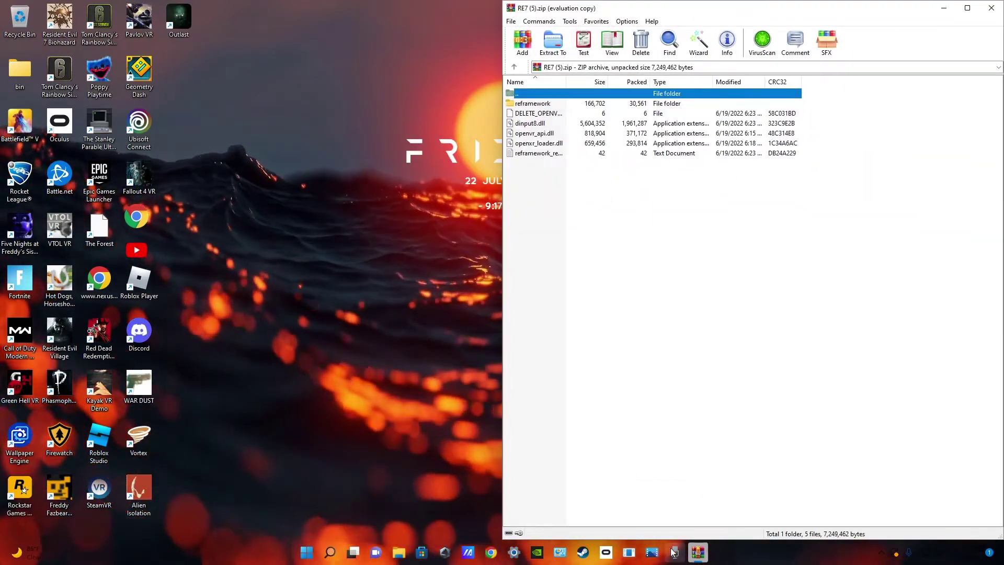
click(674, 551)
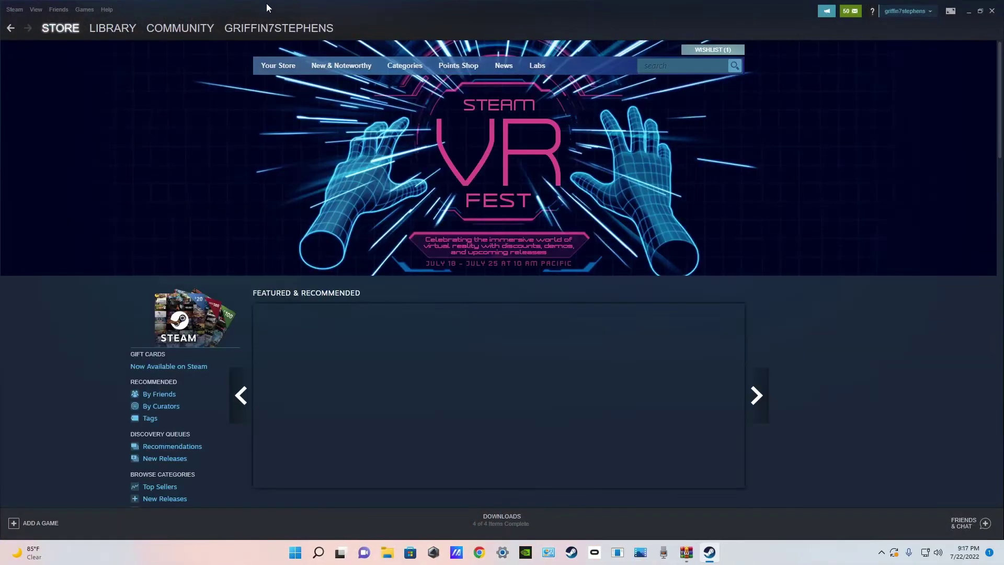
Step: Open Resident Evil 7 Biohazard's local files folder from the Steam Library, then close Steam
drag(265, 3, 2, 104)
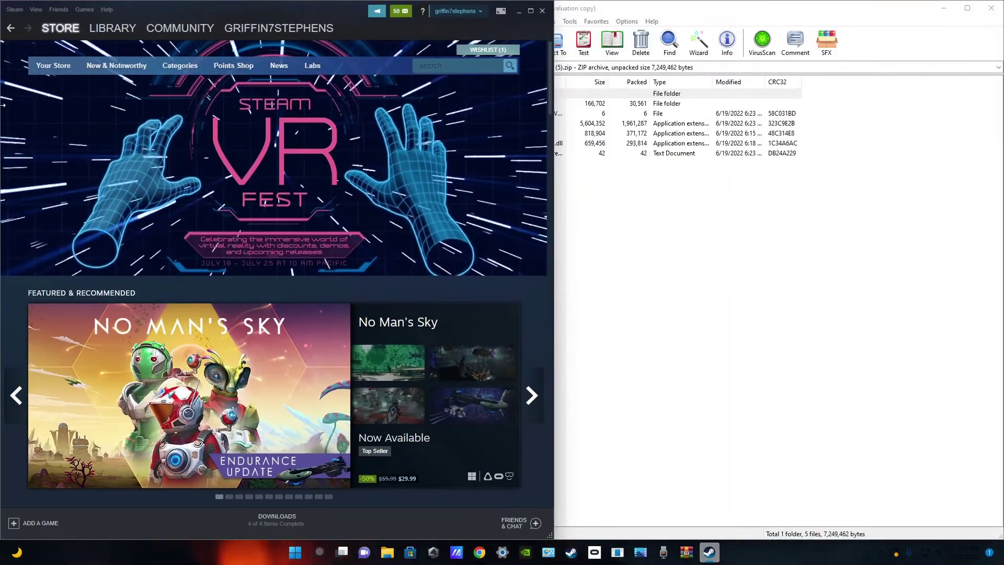
click(112, 29)
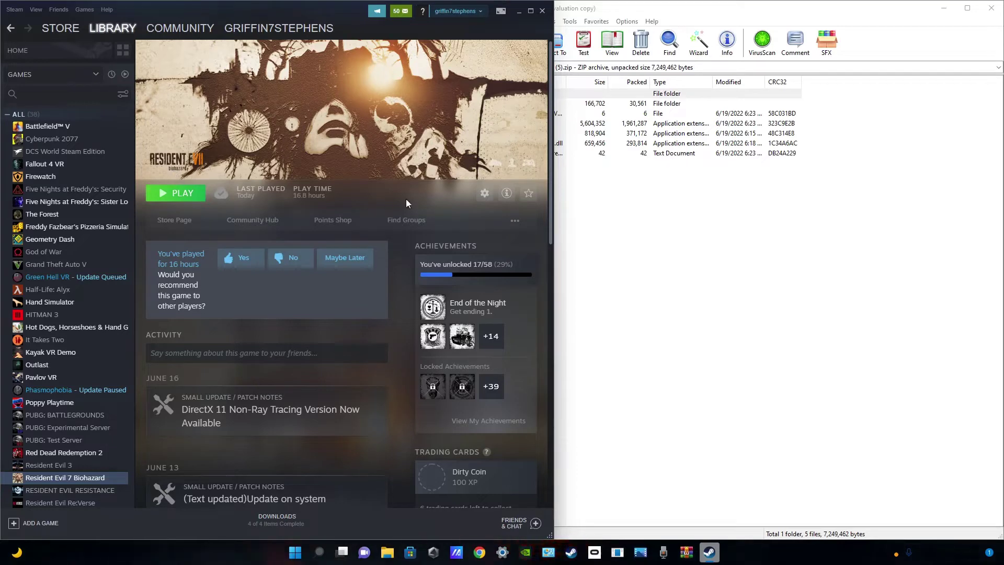
click(485, 193)
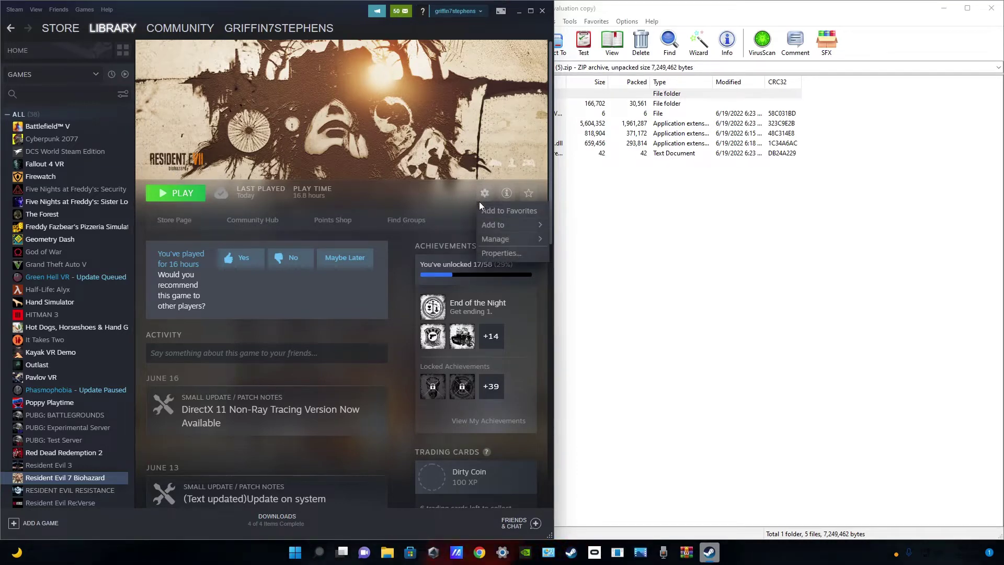
mouse_move(489, 239)
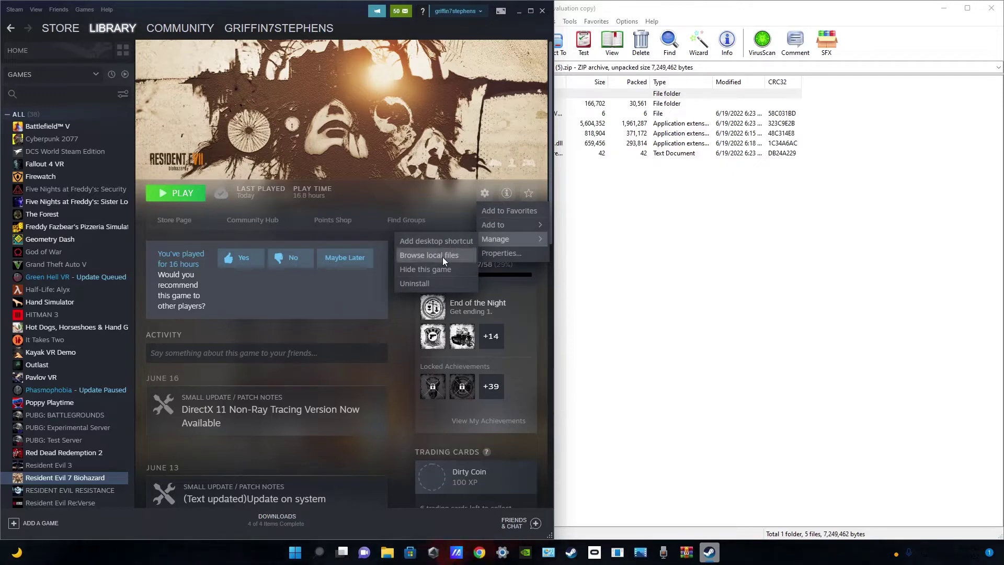
click(443, 256)
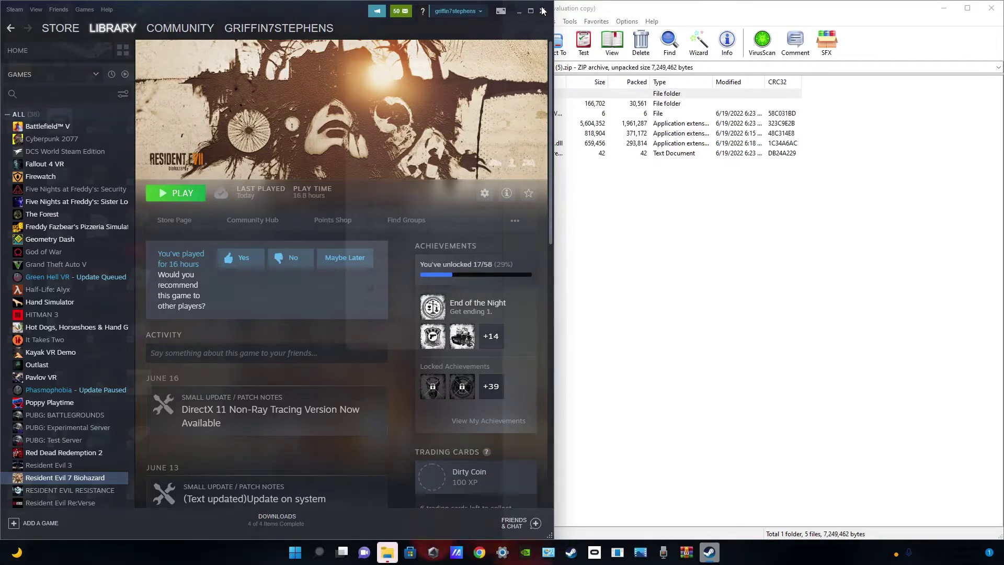
click(542, 11)
Step: Drag the reframework folder and five files from RE7 (5).zip into the RESIDENT EVIL 7 biohazard folder
drag(444, 77, 47, 112)
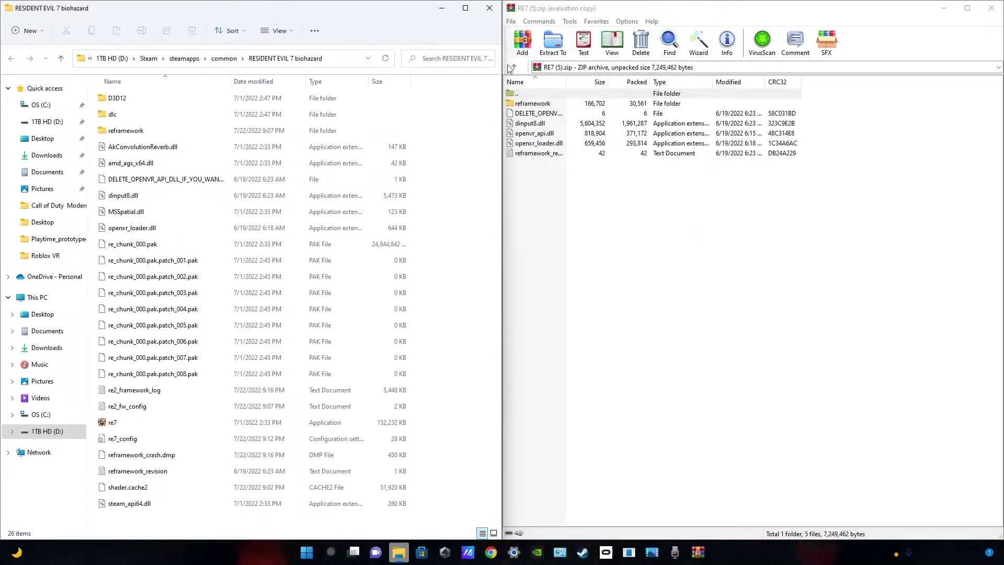
drag(510, 173, 516, 99)
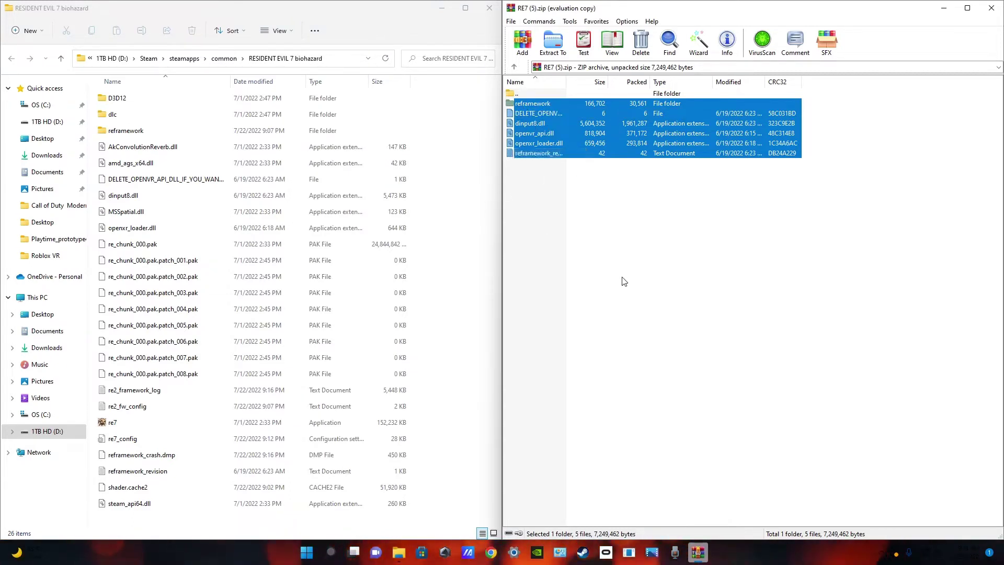
click(559, 240)
drag(542, 198, 532, 105)
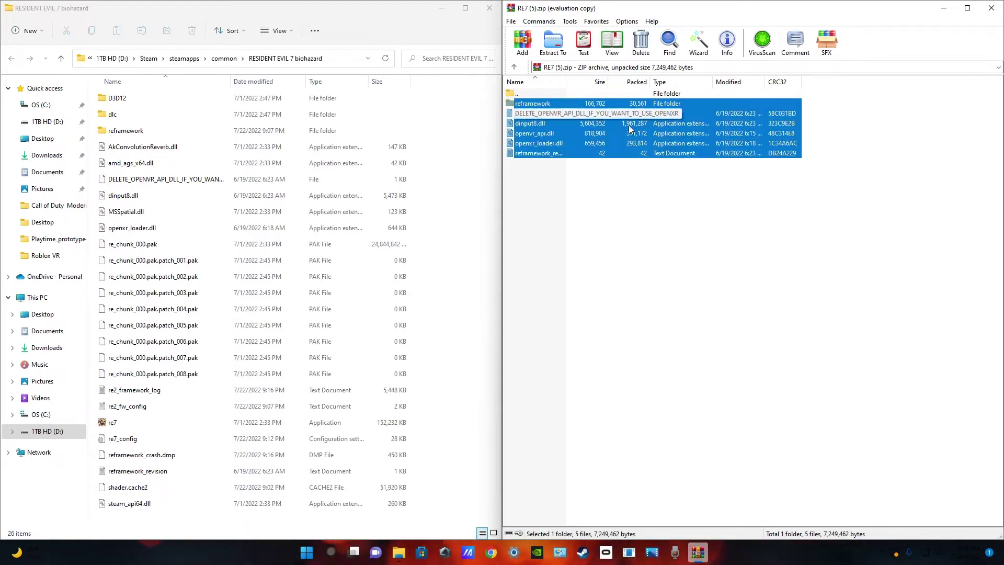
drag(629, 130, 242, 293)
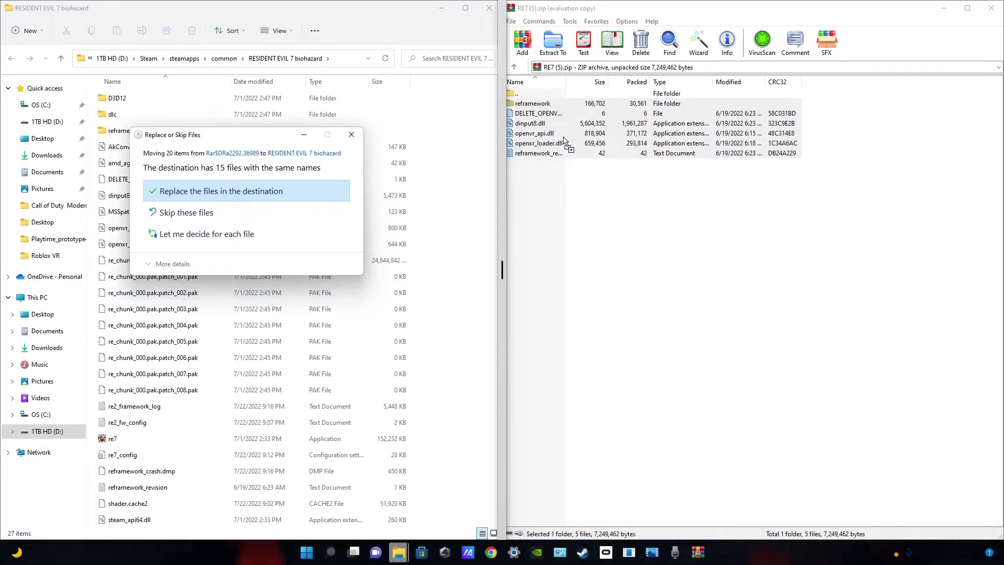
Step: Replace the same-named game files with the mod files, clear selections, and close the archive
click(260, 191)
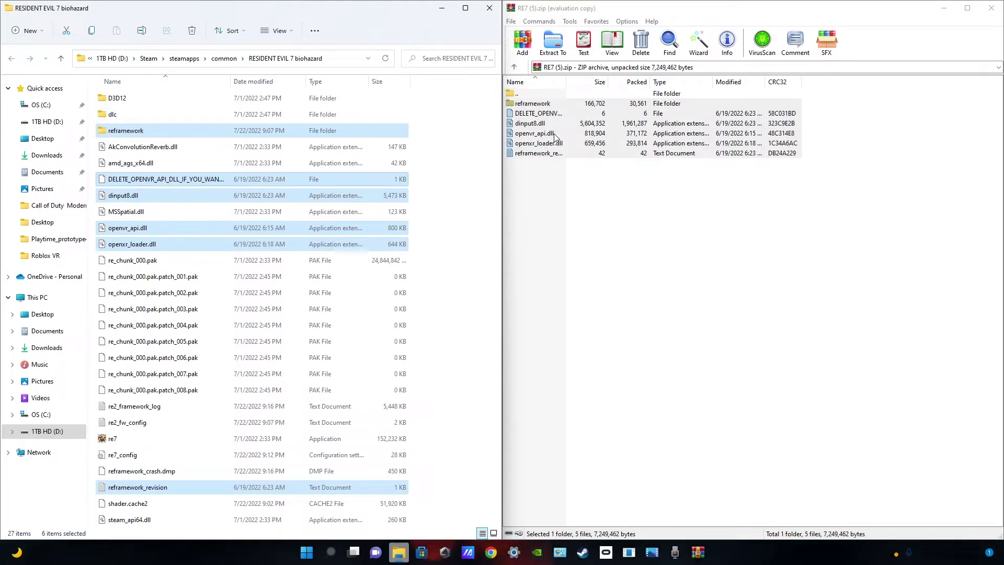
click(611, 235)
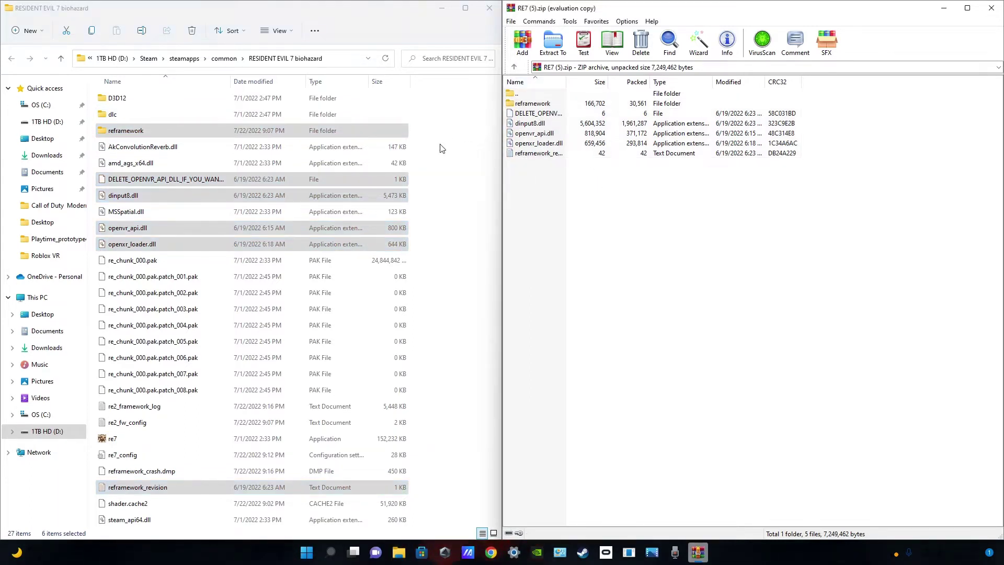
click(440, 351)
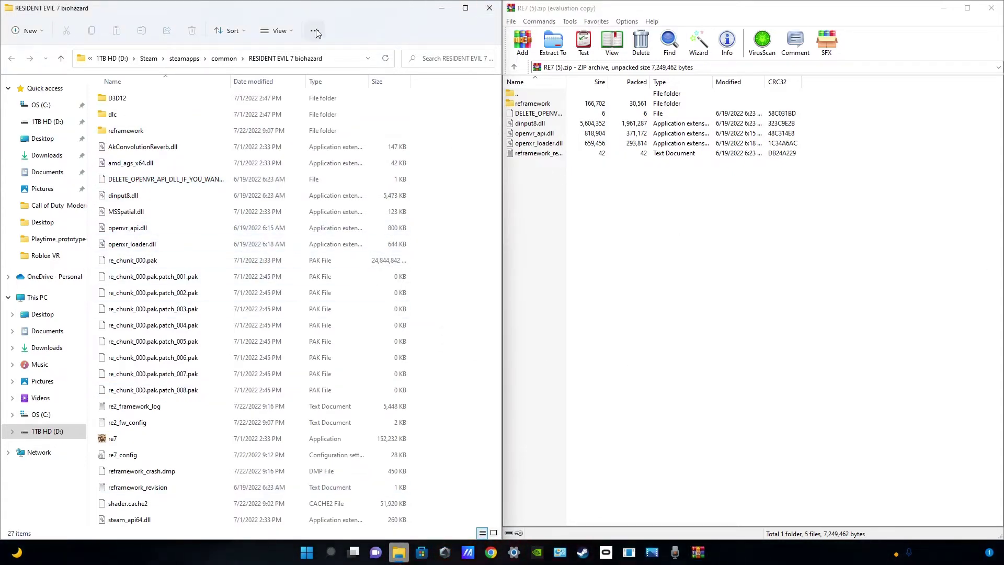
click(919, 59)
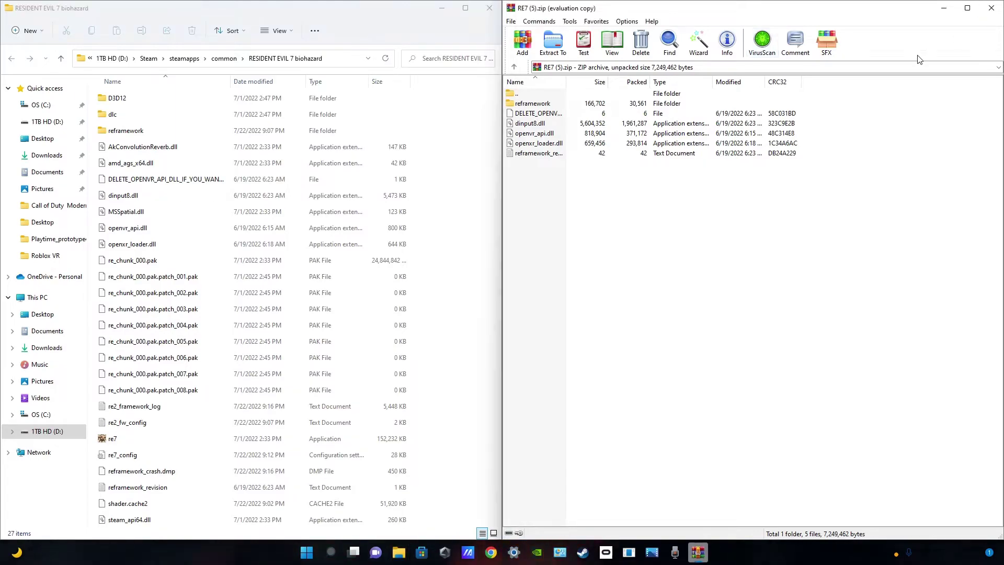
click(992, 8)
Step: Enlarge the RESIDENT EVIL 7 biohazard folder window and review its 27 items
drag(251, 8, 483, 105)
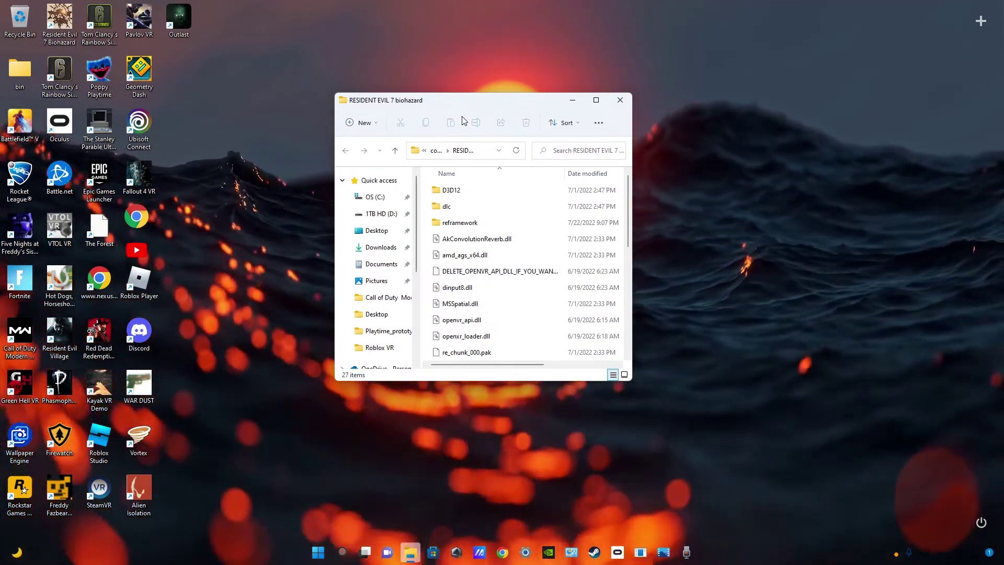
drag(473, 101, 461, 134)
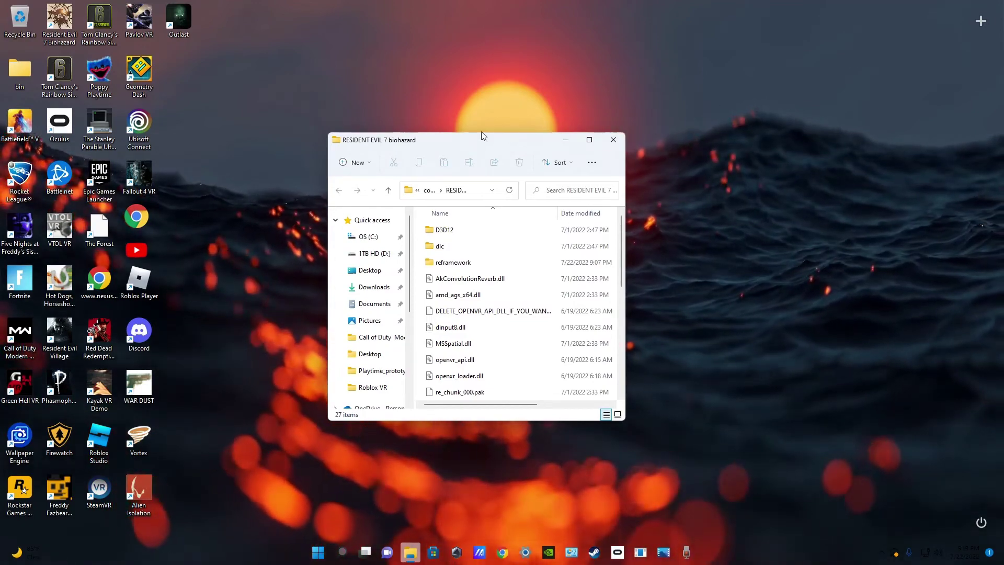
drag(478, 146, 605, 2)
scroll(500, 158, down, 1)
scroll(500, 159, up, 1)
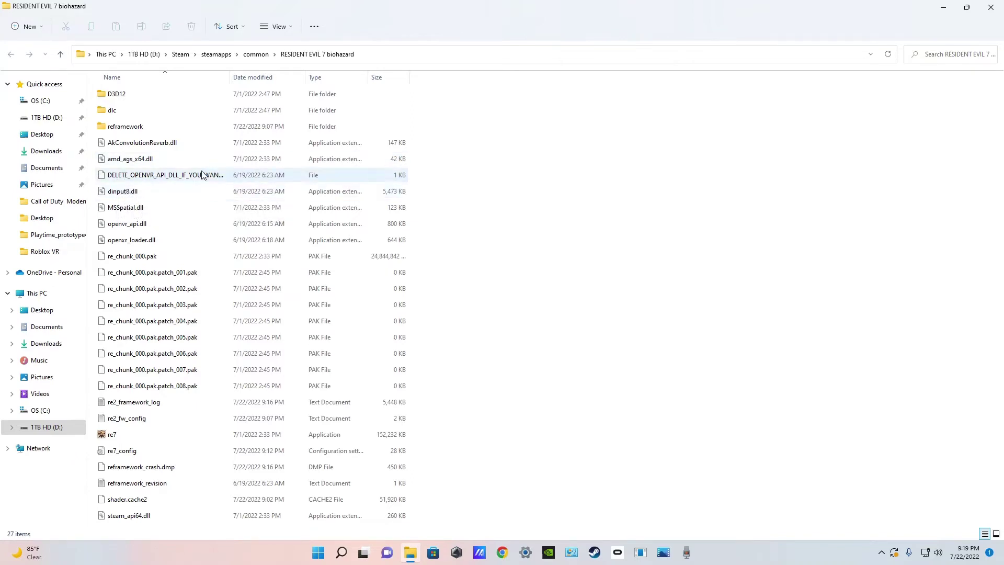
Step: Delete openvr_api.dll from the game folder
right_click(155, 229)
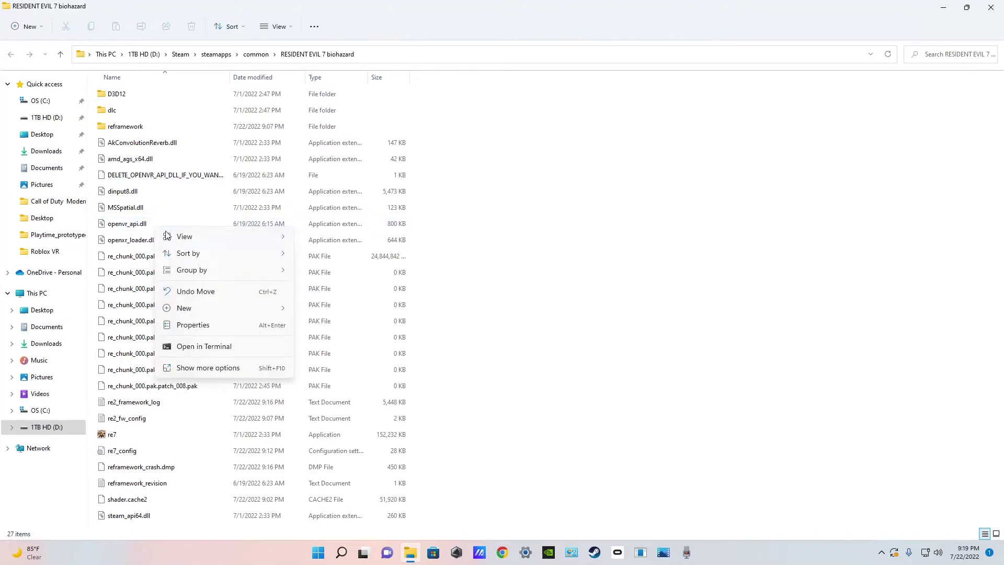
right_click(101, 226)
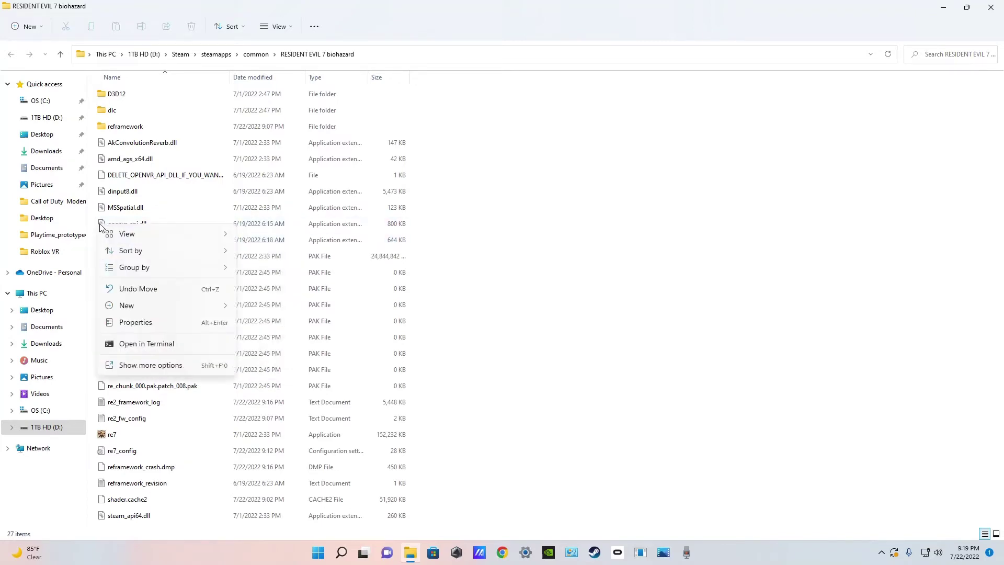
right_click(263, 225)
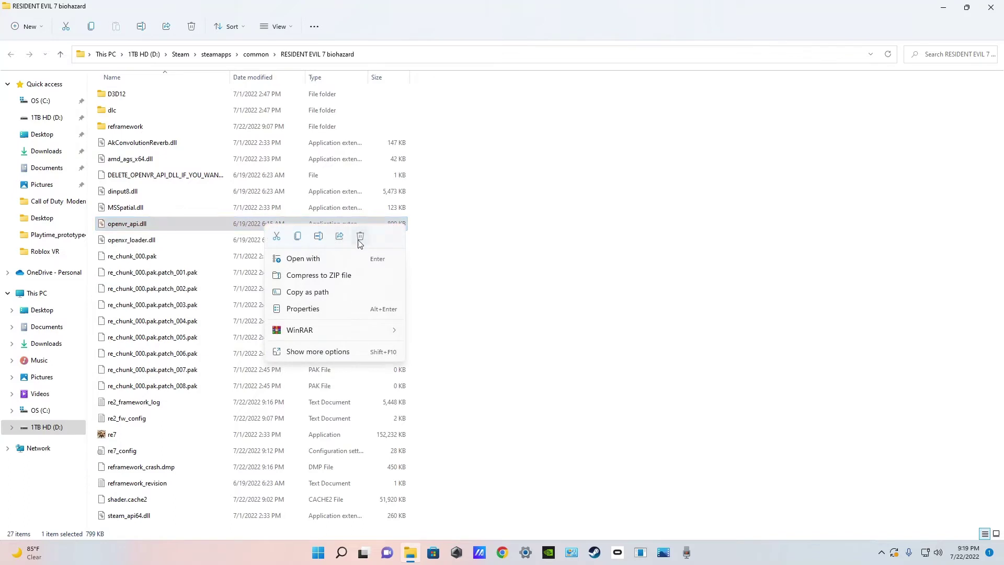
click(360, 238)
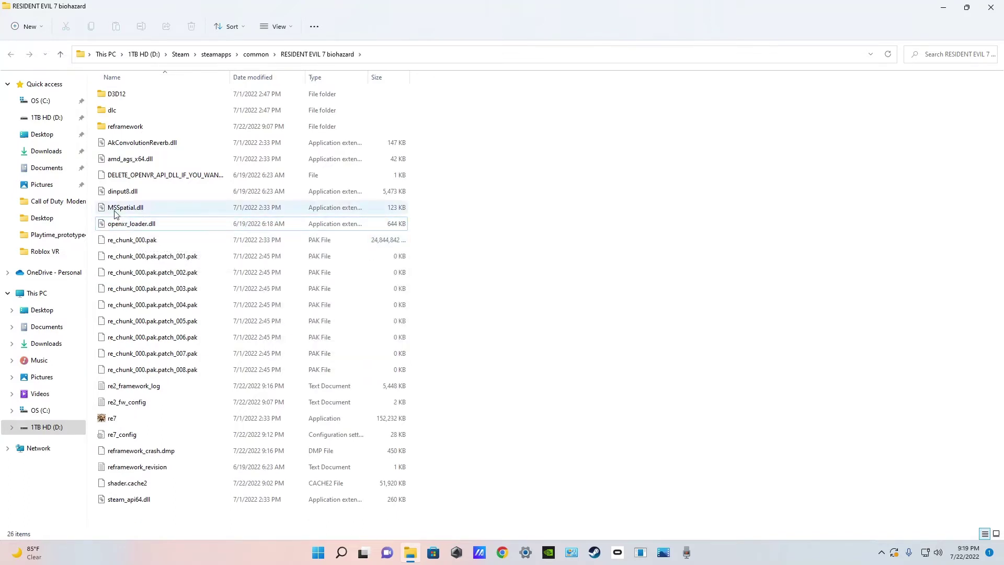
Step: Delete the DELETE_OPENVR_API_DLL_IF_YOU_WANT_TO_USE_OPENXR file and shrink the folder window
right_click(134, 180)
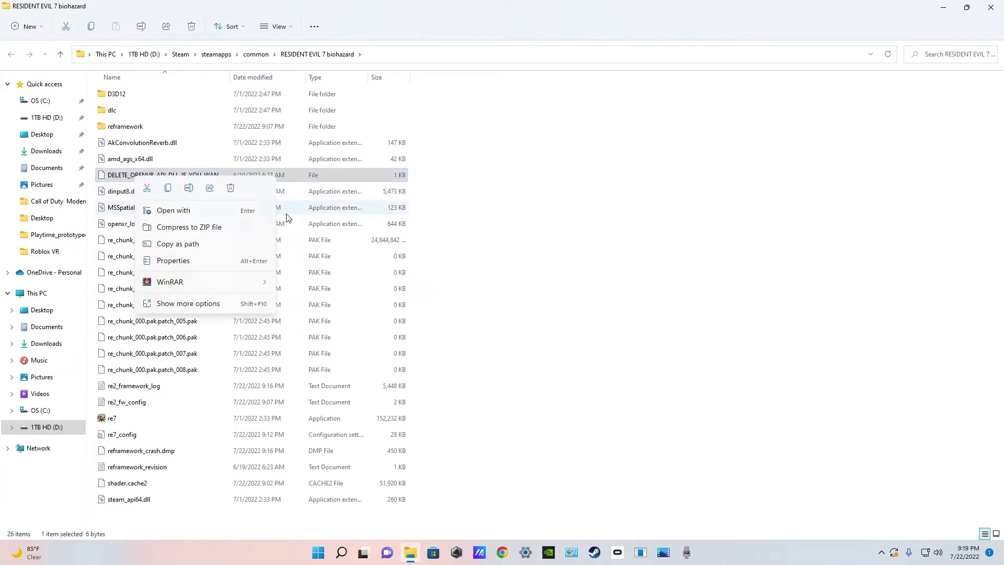
click(230, 193)
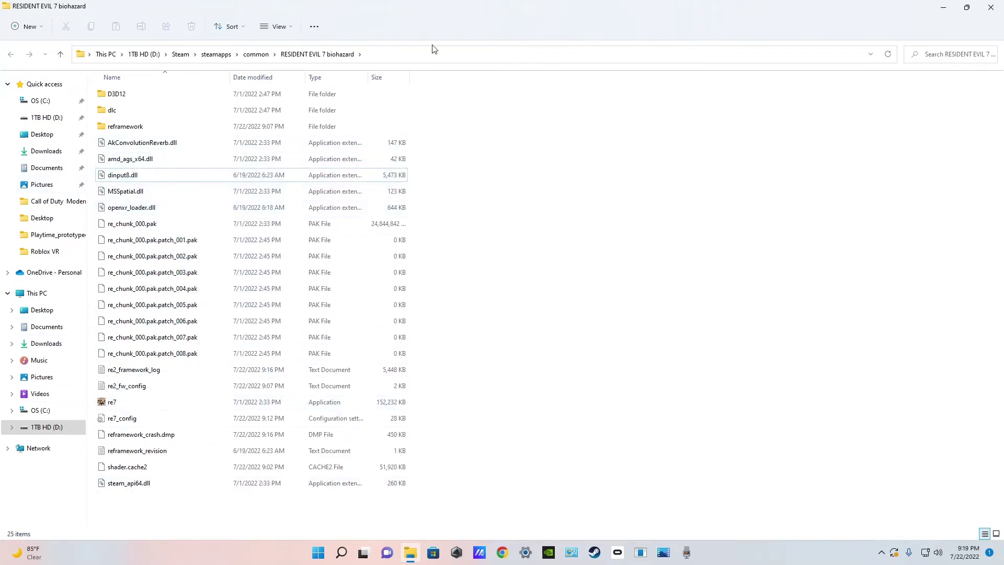
drag(454, 8, 553, 253)
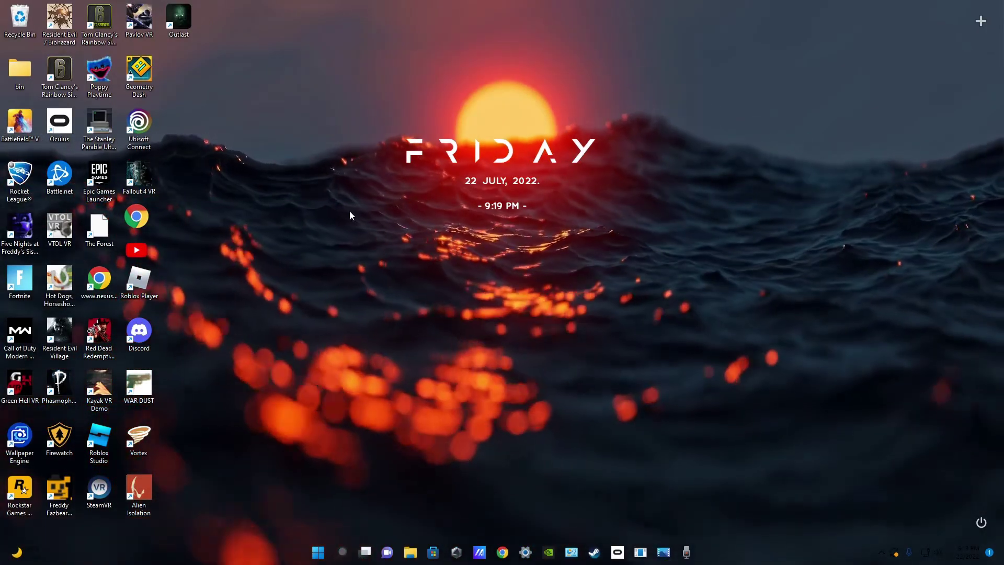
Step: Reopen Steam full-screen and switch to the Library showing Resident Evil 7 Biohazard
drag(359, 139, 732, 282)
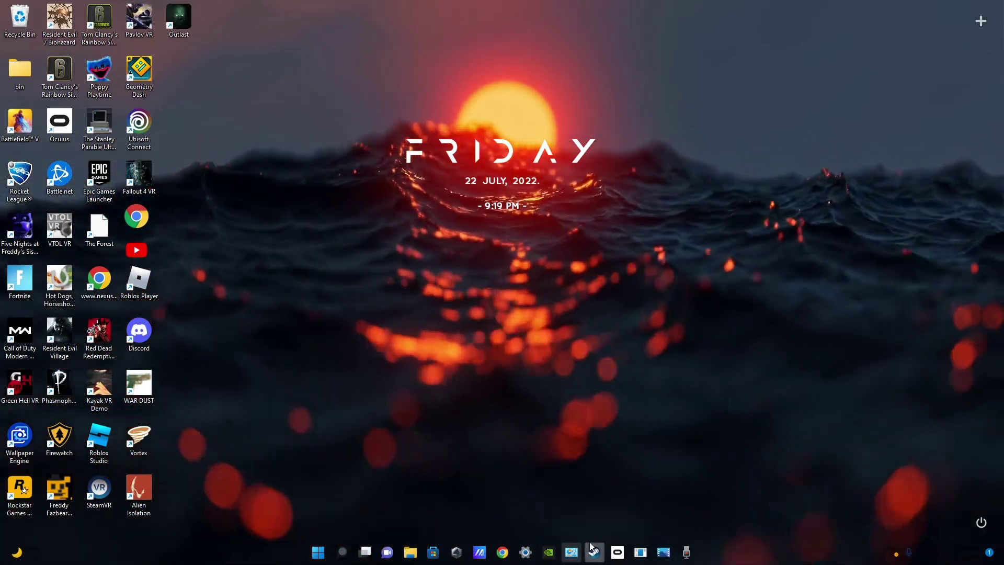
click(599, 551)
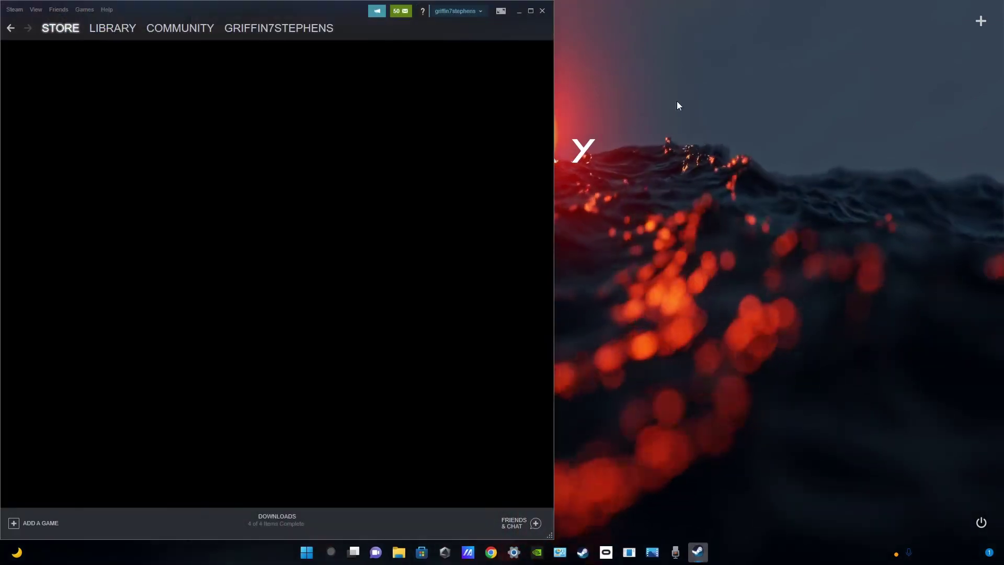
drag(321, 5, 421, 144)
drag(549, 4, 549, 1)
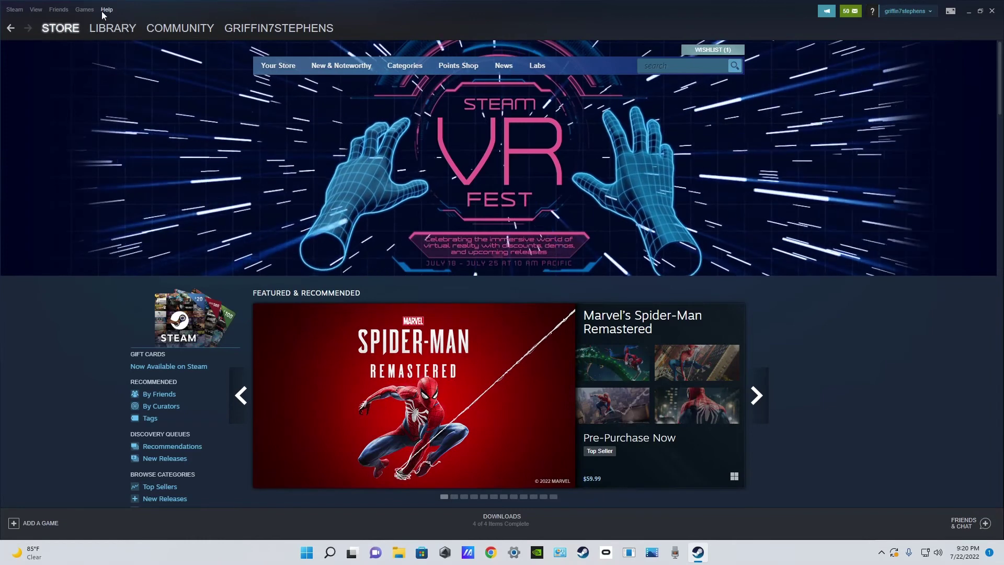
click(111, 30)
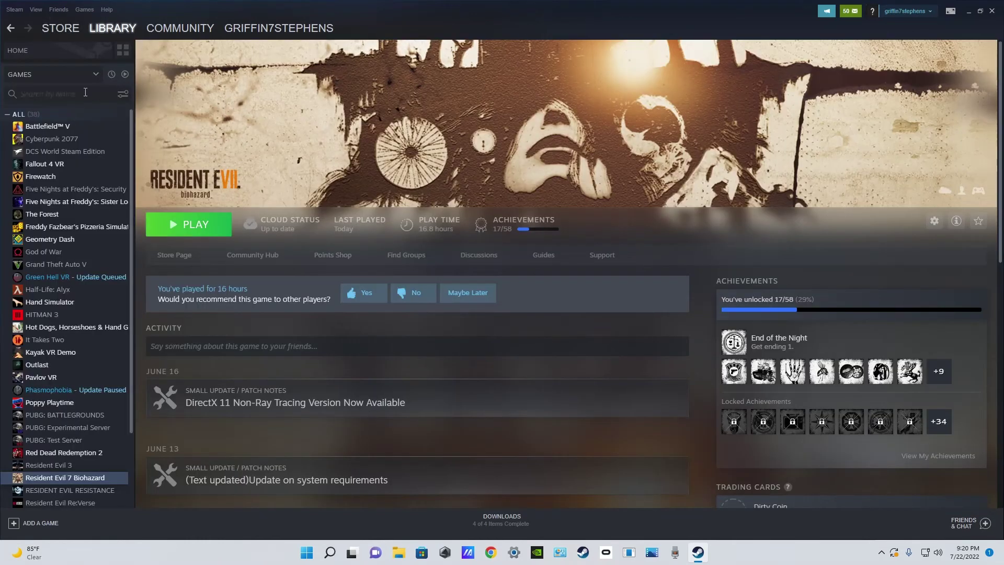